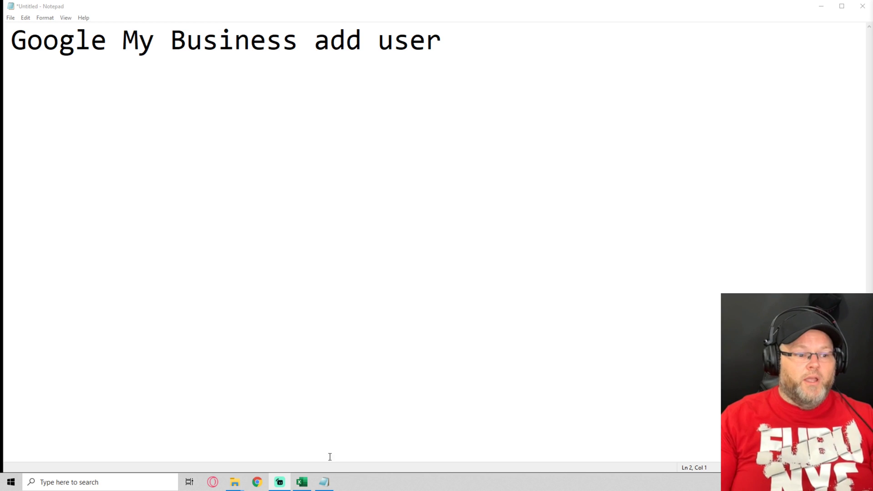
- Search Google for 'google my business' in Chrome
click(257, 482)
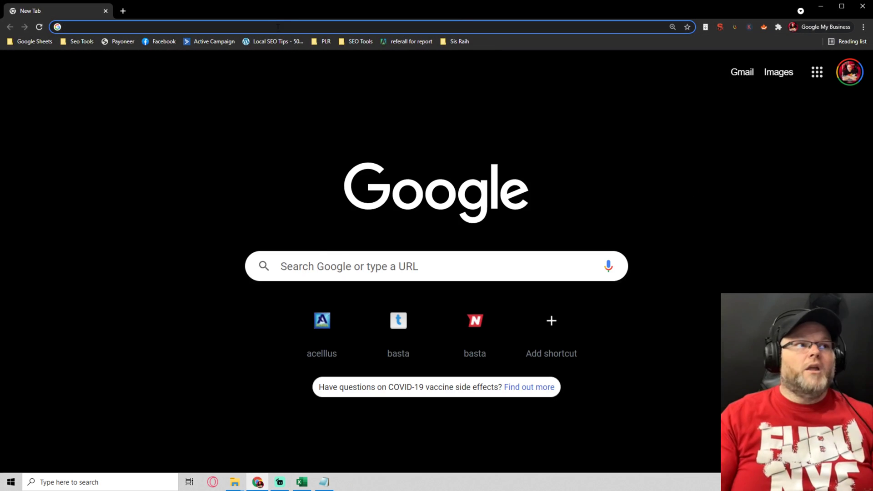
click(340, 265)
text(google )
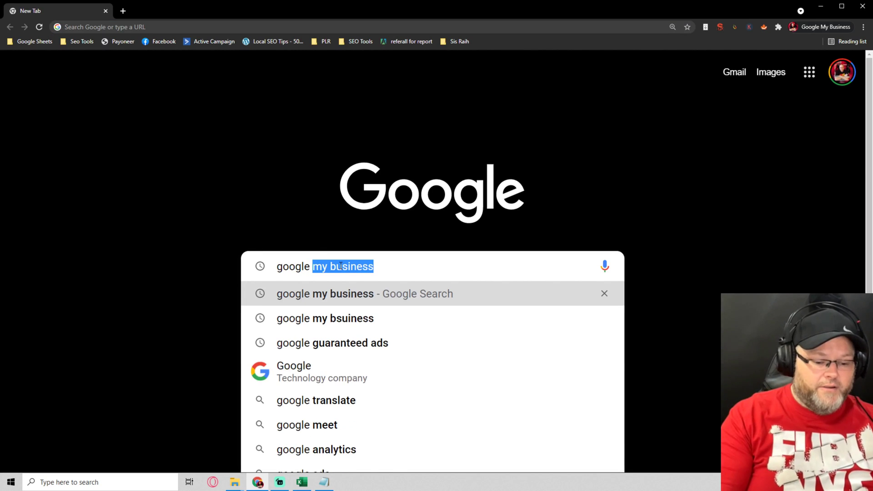
text(my business)
key(Return)
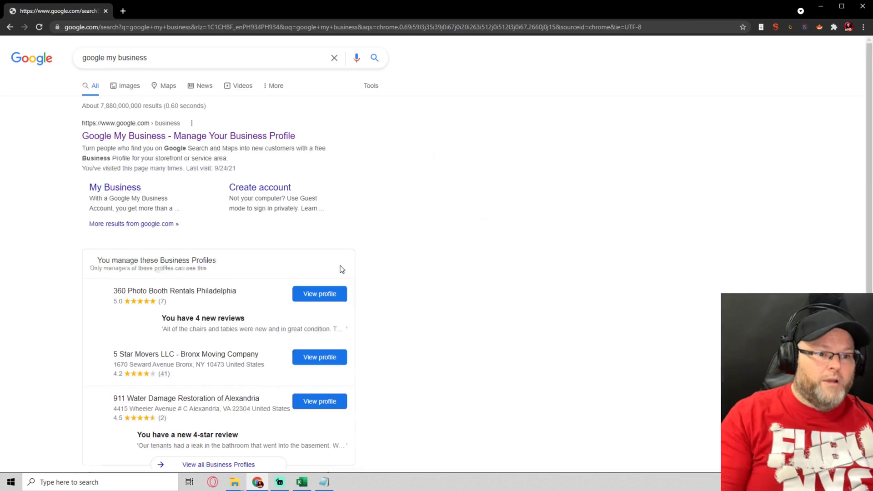
- Sign in to Google My Business and open the Yavapai Landscaping Prescott listing
click(245, 141)
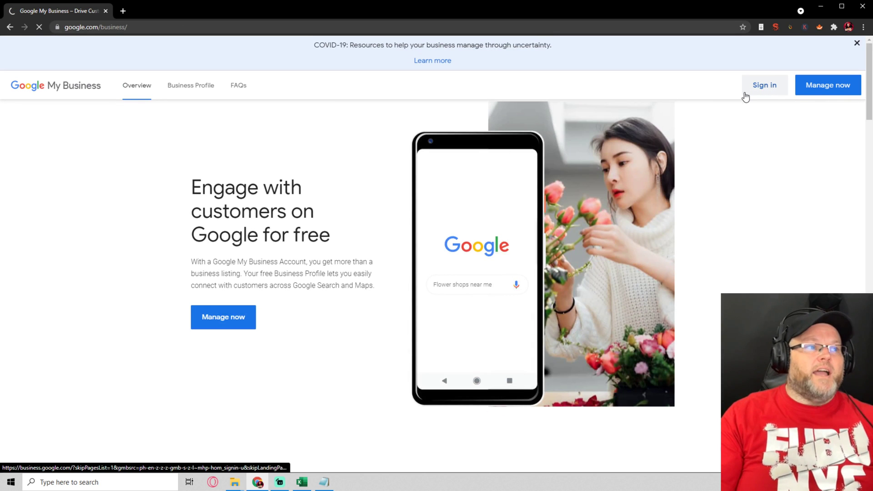
click(744, 92)
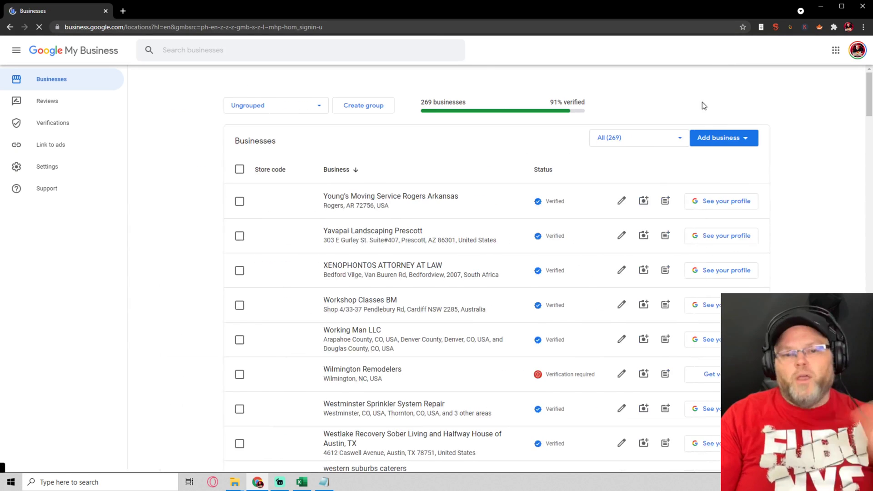
click(398, 234)
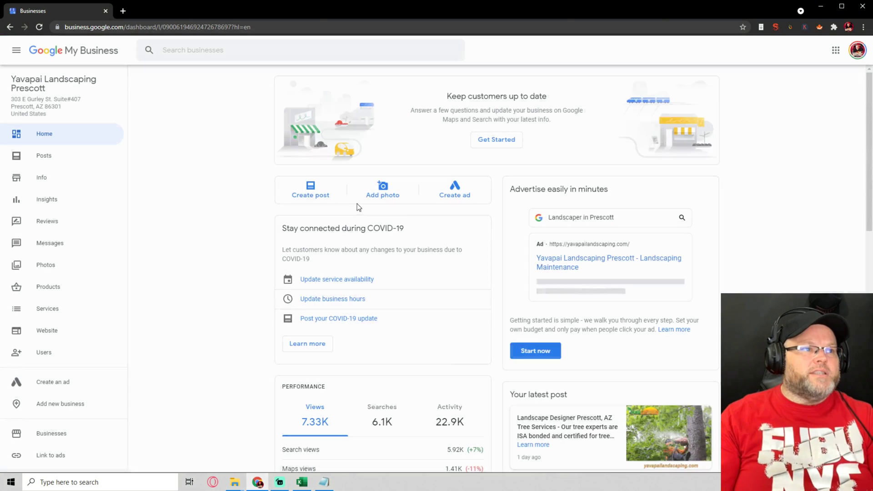
click(60, 349)
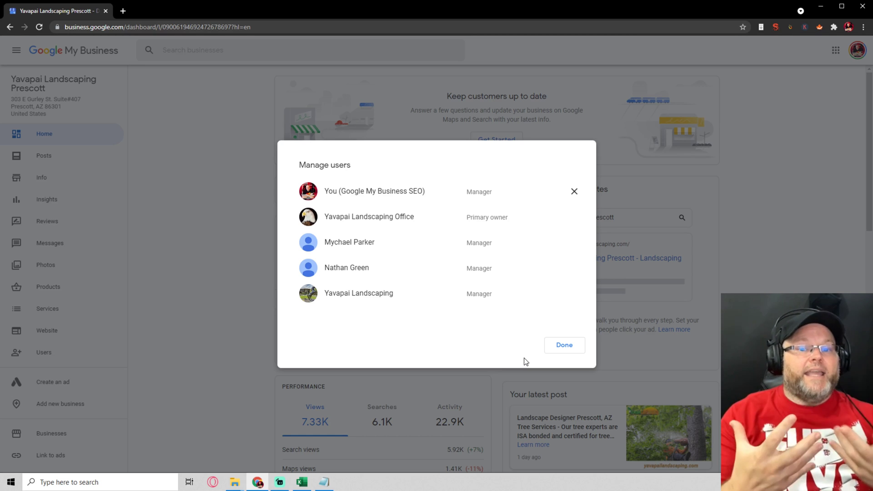
click(574, 191)
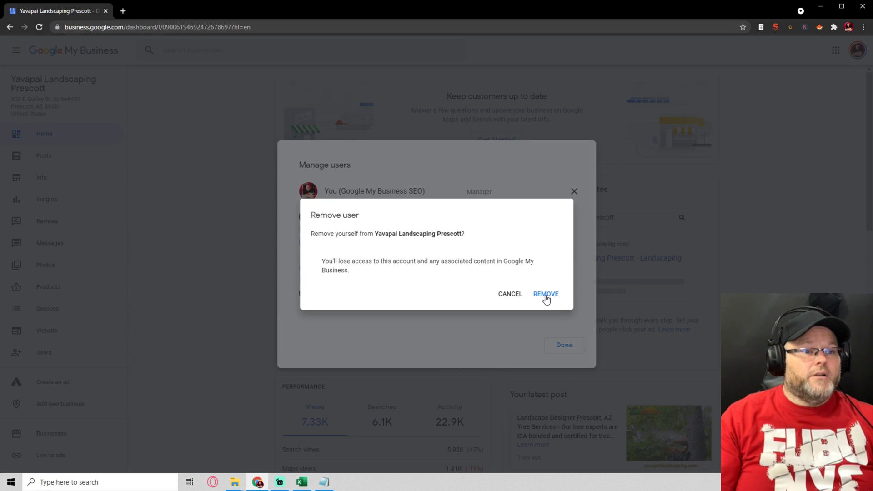
click(509, 295)
click(564, 345)
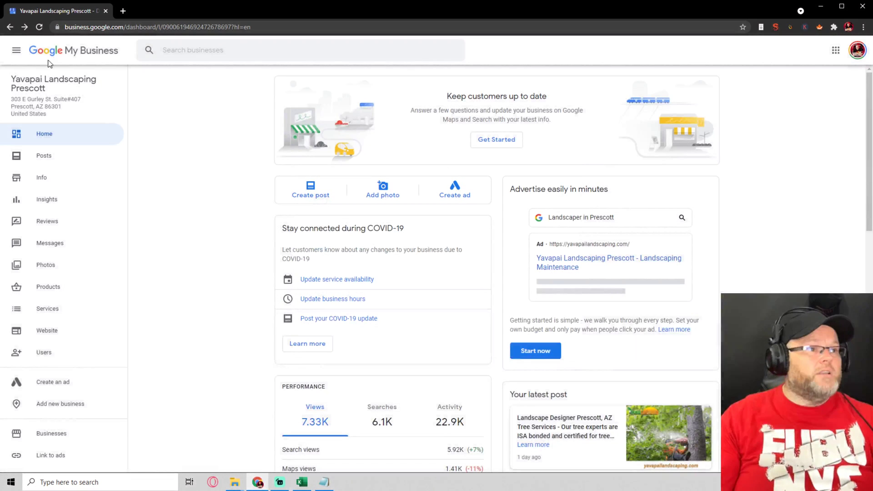
- Search businesses for 'rank' and switch to Rank Fortress Digital Agency
click(219, 57)
text(rank)
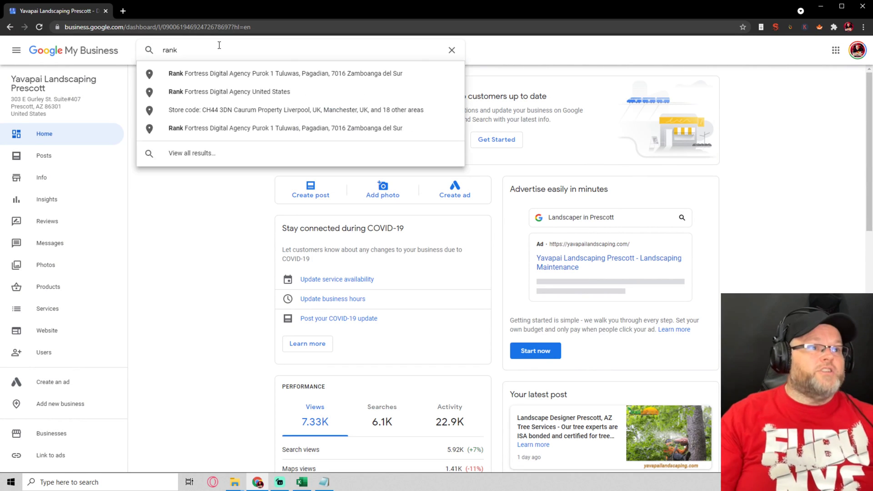
click(230, 77)
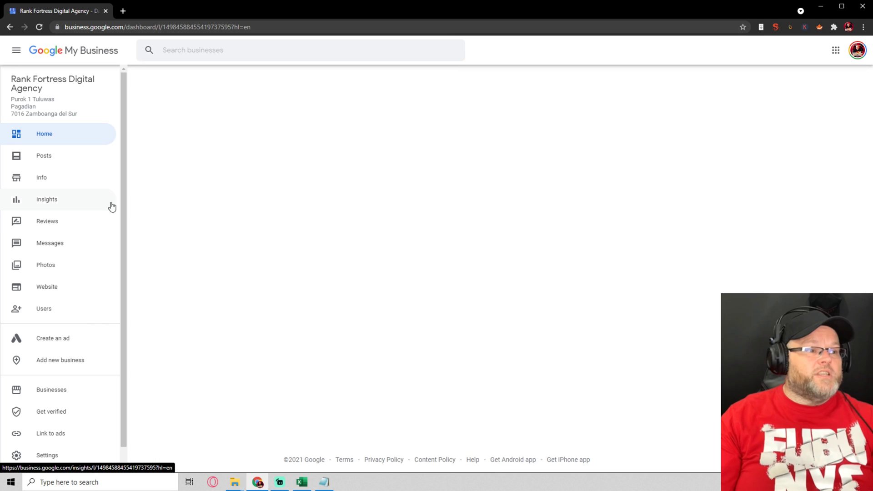
- Start a new user invitation and add the suggested person by name
click(58, 307)
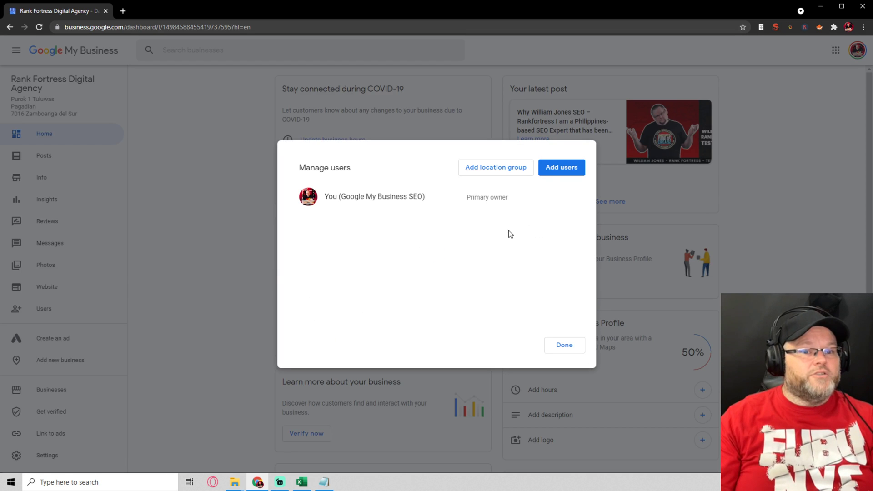
click(563, 168)
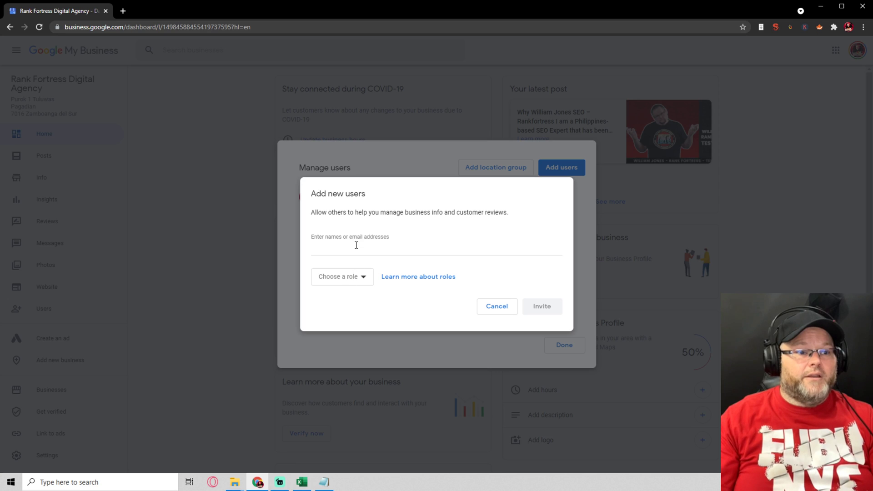
click(316, 247)
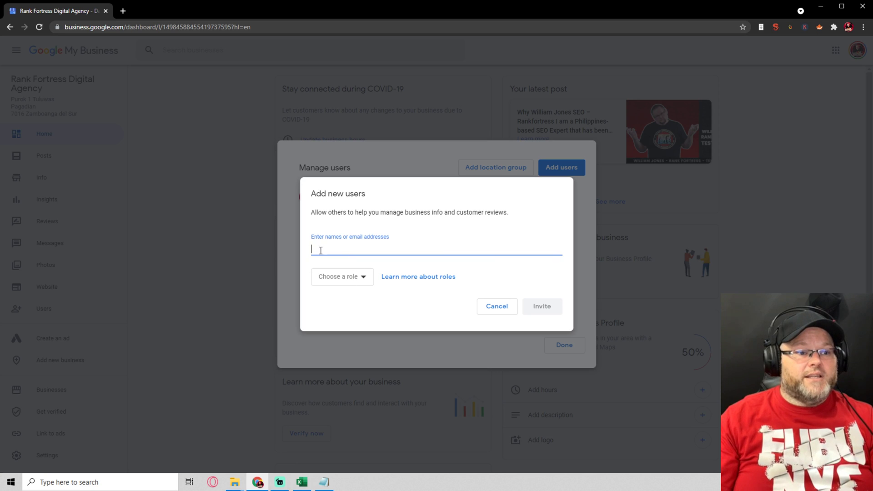
text(fra)
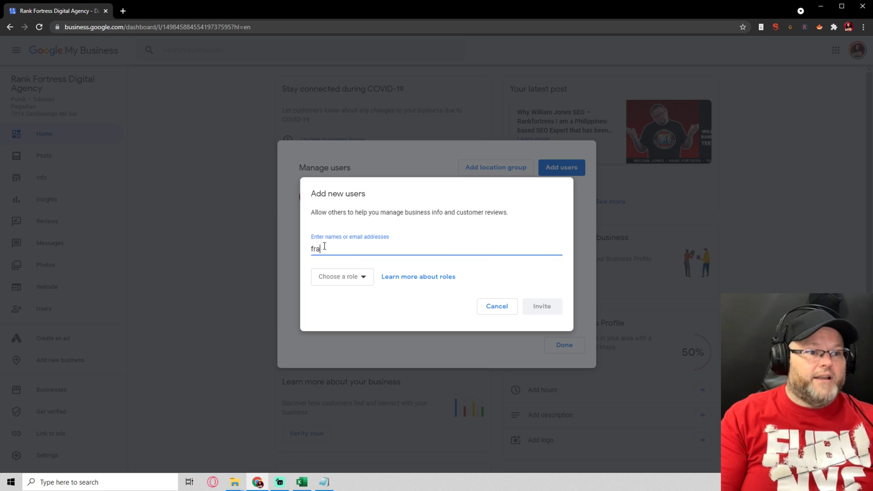
click(363, 275)
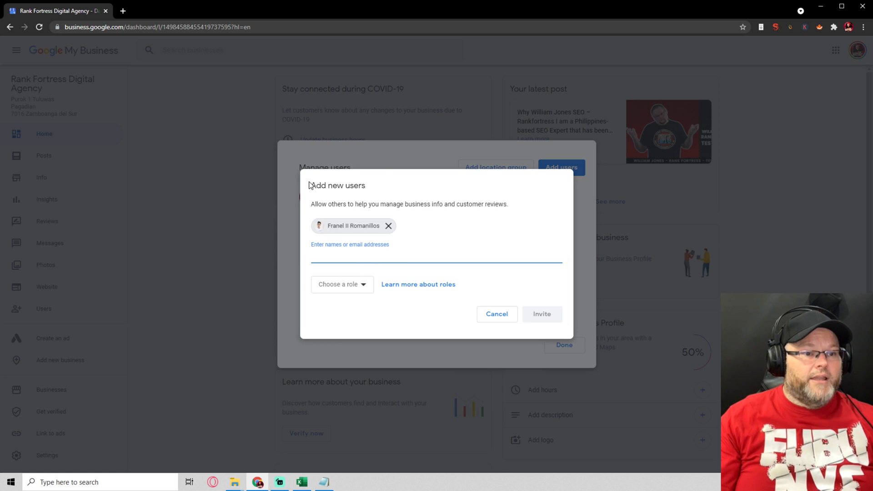
- Assign the Owner role to the person being invited
click(364, 287)
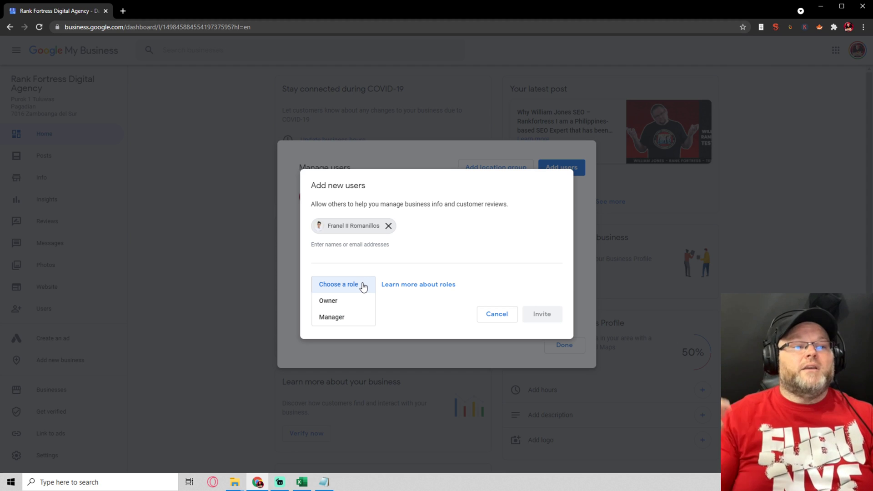
click(331, 304)
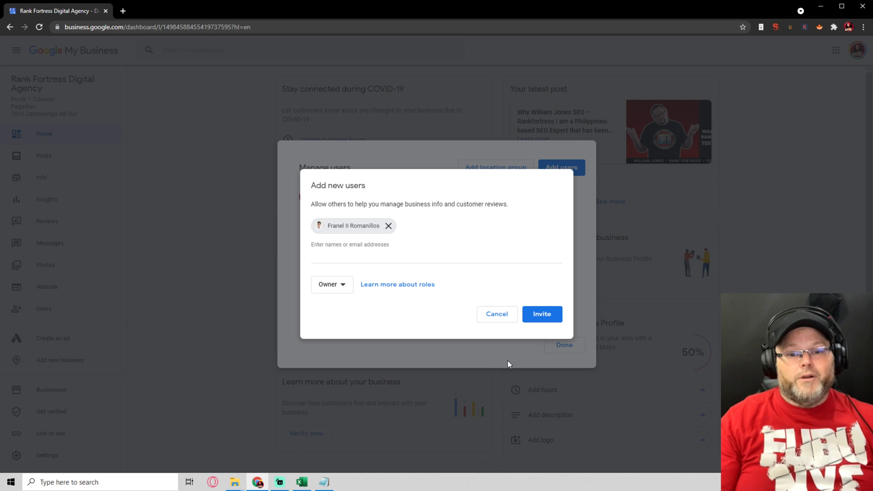
- Cancel the Owner invitation, close the user list, and reopen Users
click(495, 317)
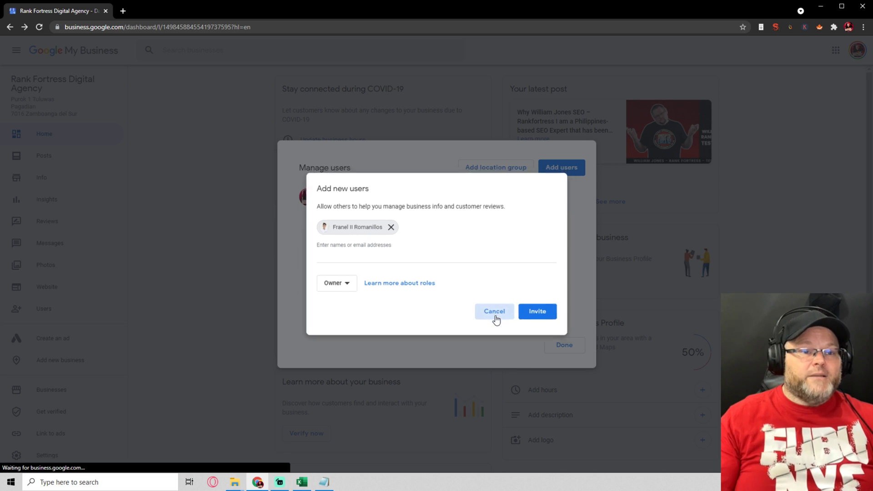
click(558, 349)
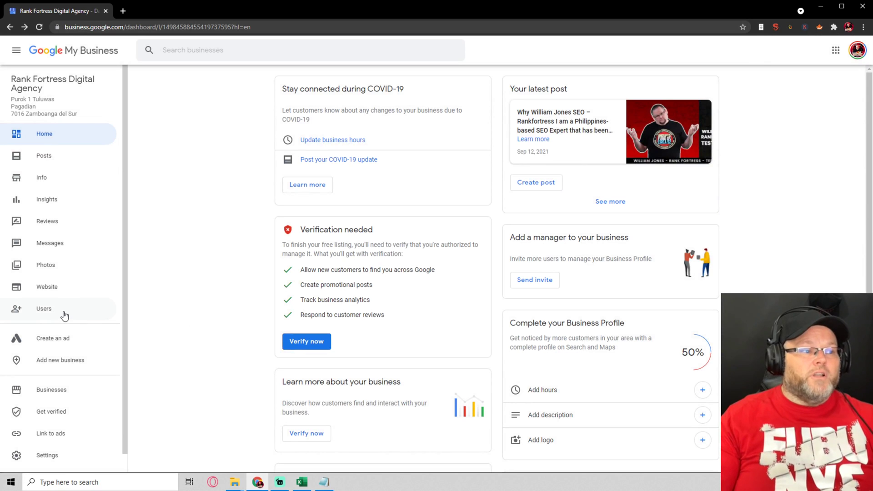
click(45, 308)
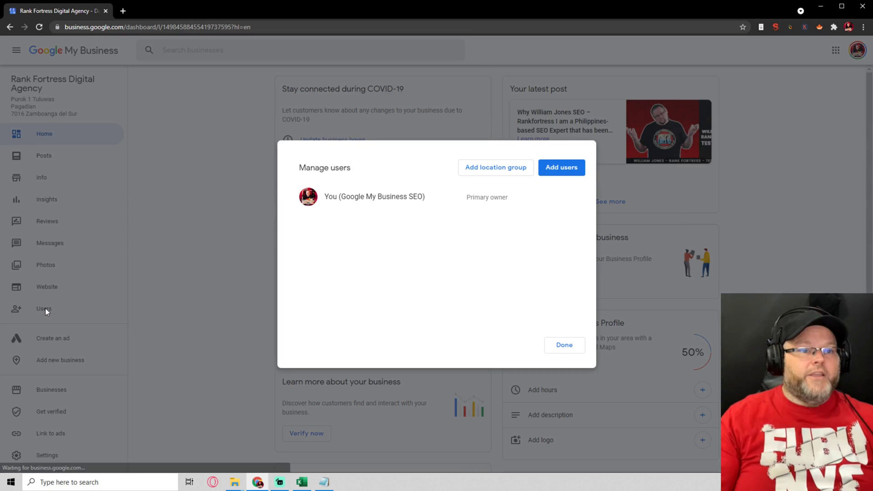
- Start a fresh user invitation with the Manager role selected
click(560, 168)
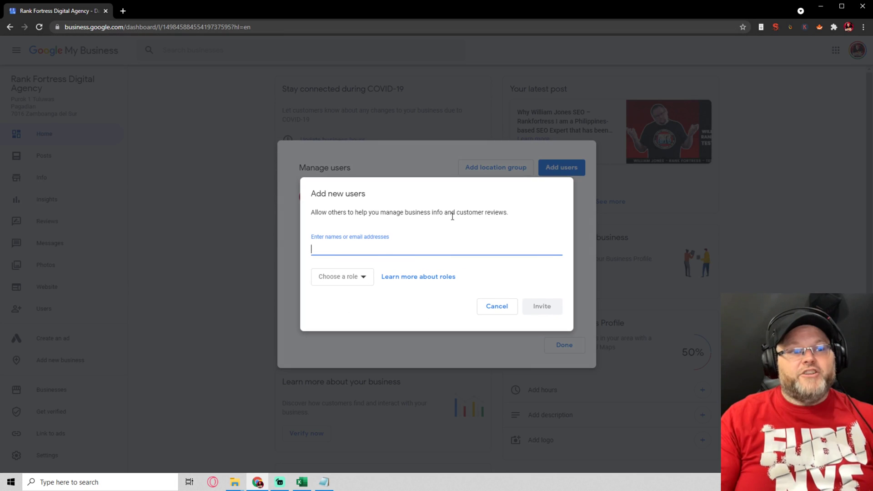
click(362, 279)
click(347, 306)
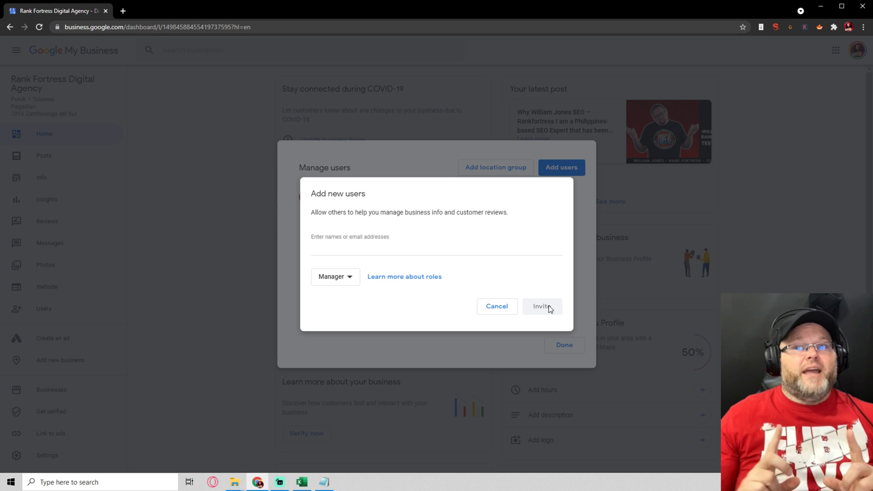
click(125, 11)
- Go to Gmail and open the invitation to manage Lawn and Landscaping Pros
text(gm)
key(Return)
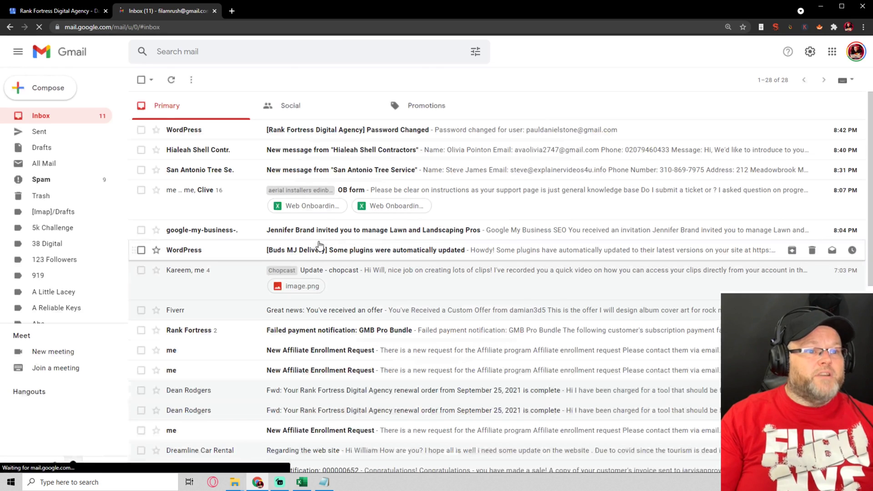
click(336, 232)
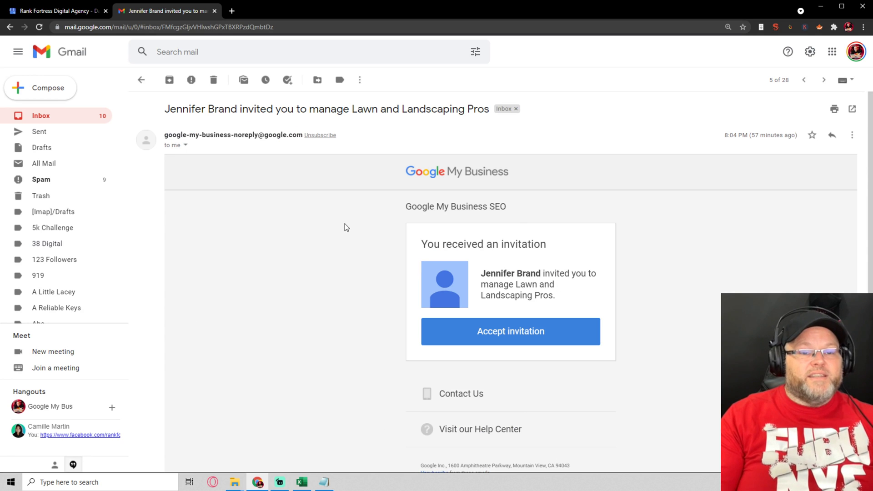
click(821, 8)
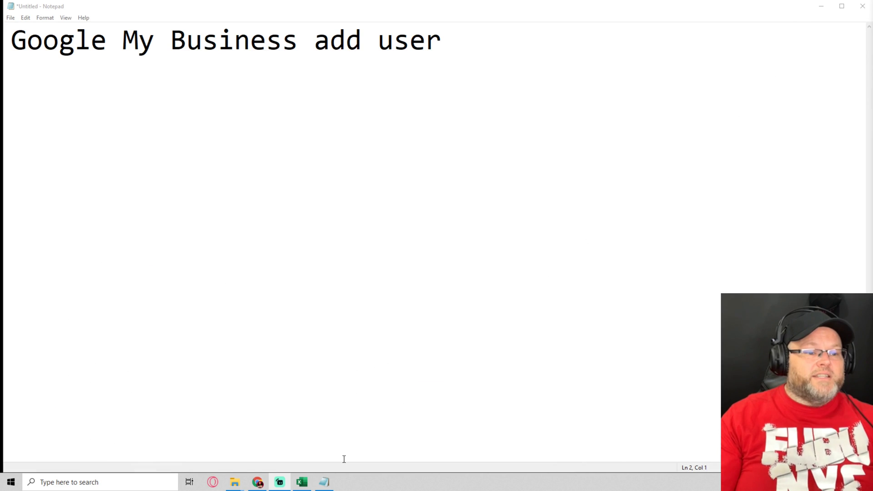